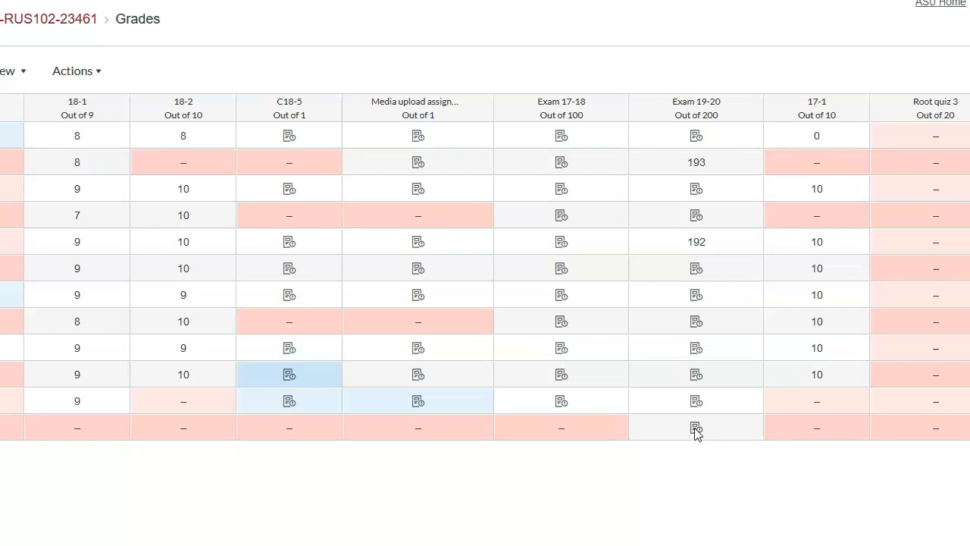
Open the Test Student's Exam 19-20 submission in SpeedGrader from the gradebook
left_click(696, 429)
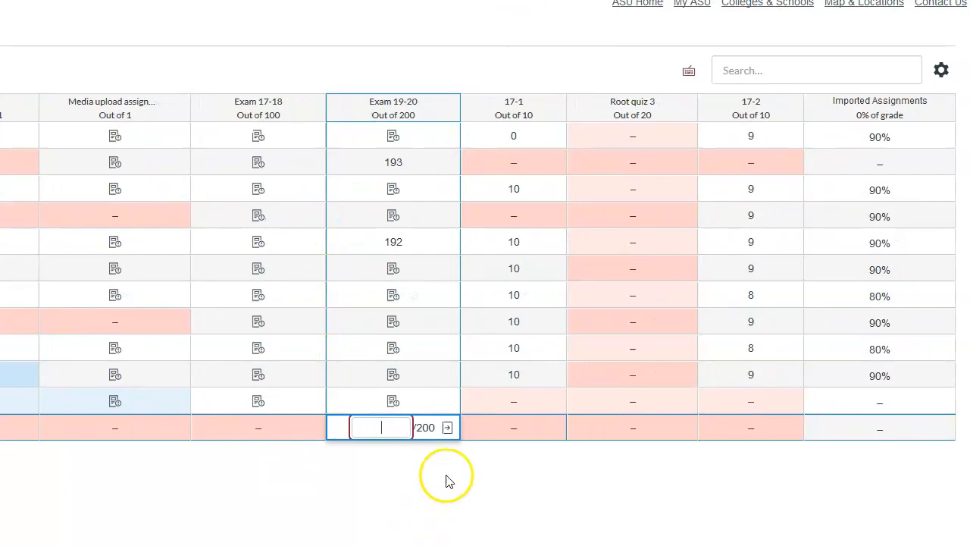
left_click(448, 429)
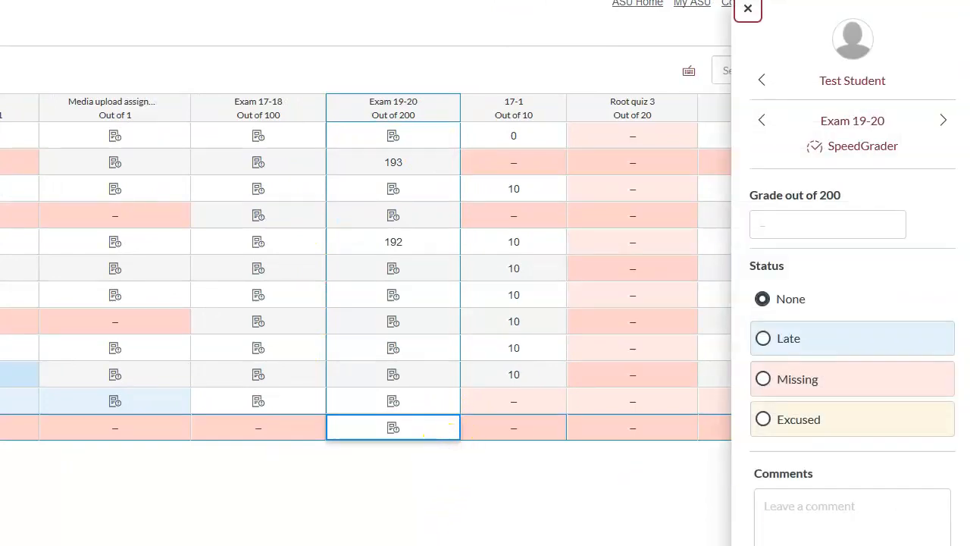
left_click(839, 150)
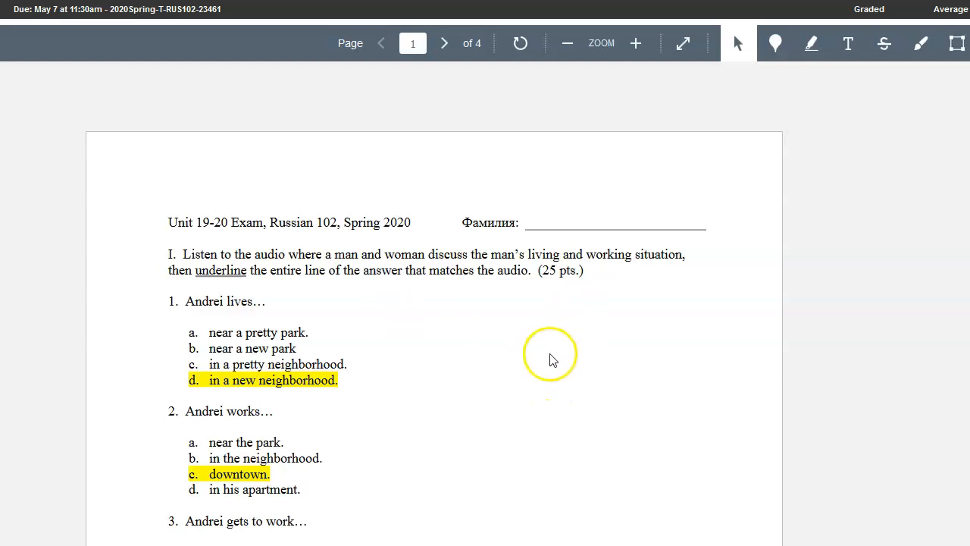
Add red "-0" text annotations beside question 5 of section I and at the end of the Russian passage in section II
scroll(551, 360, "down", 4)
left_click(848, 43)
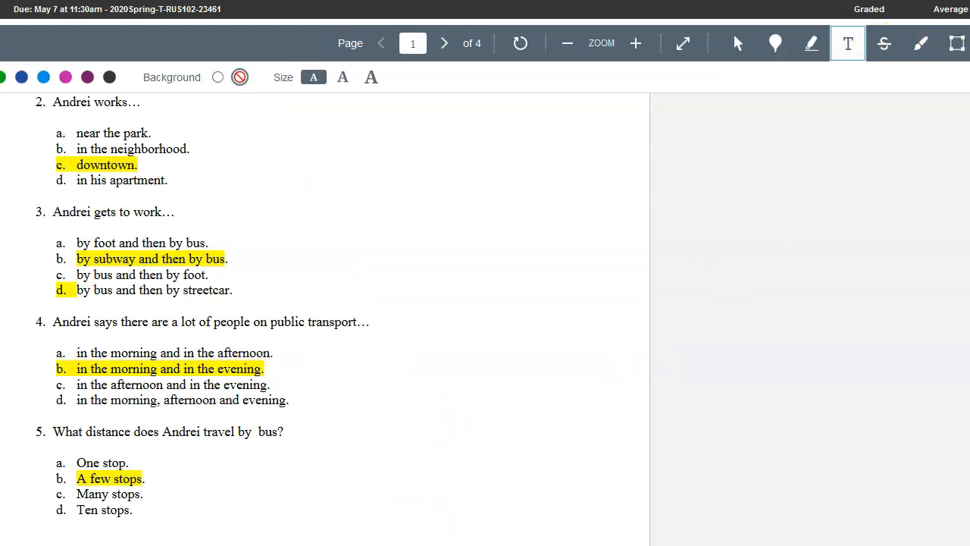
left_click(8, 82)
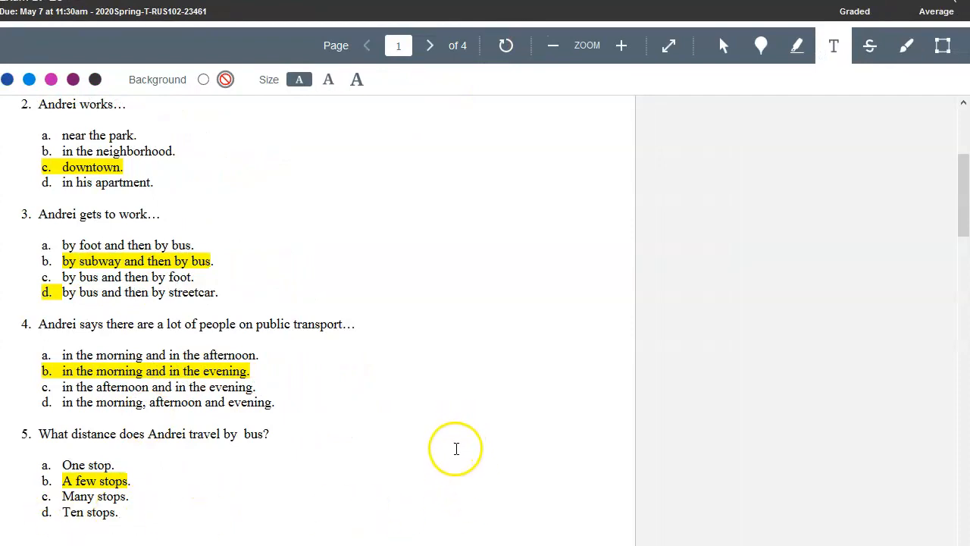
left_click(456, 448)
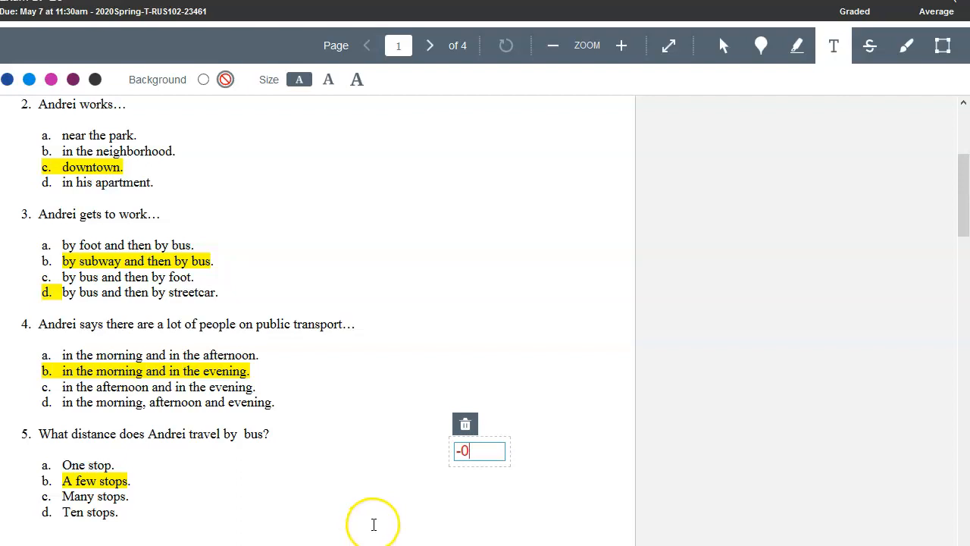
scroll(374, 525, "down", 10)
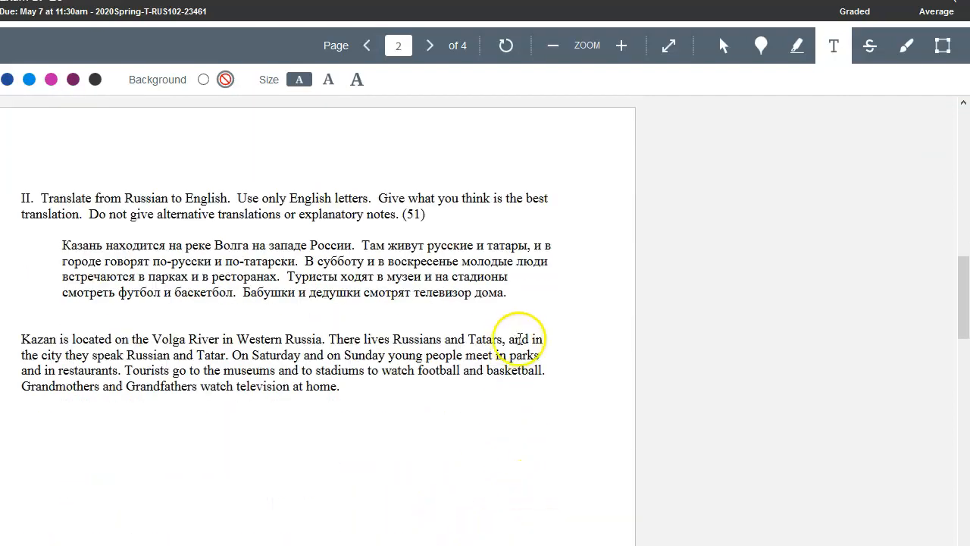
left_click(540, 292)
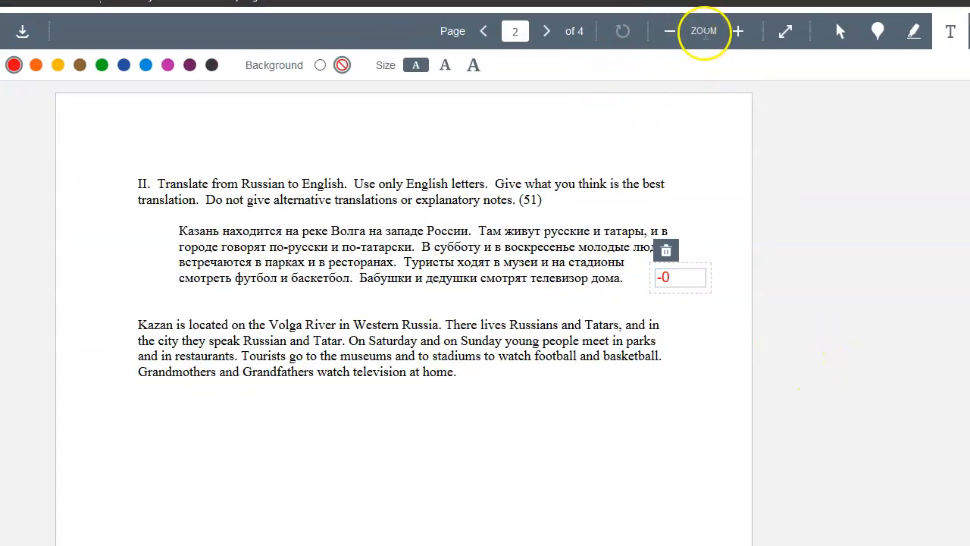
Highlight in red the ending "ей" of both occurrences of "Филадельфией" in the section III paragraph
left_click(736, 32)
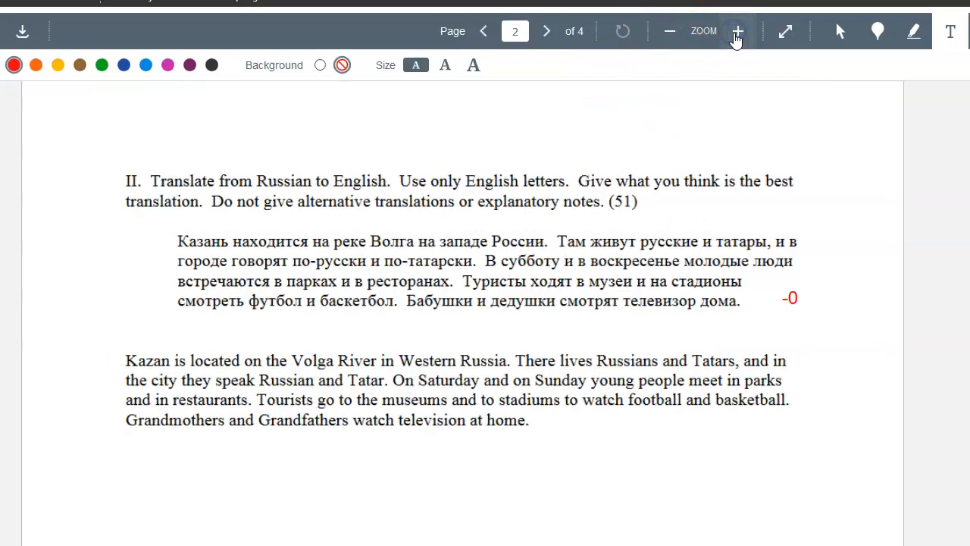
left_click(735, 34)
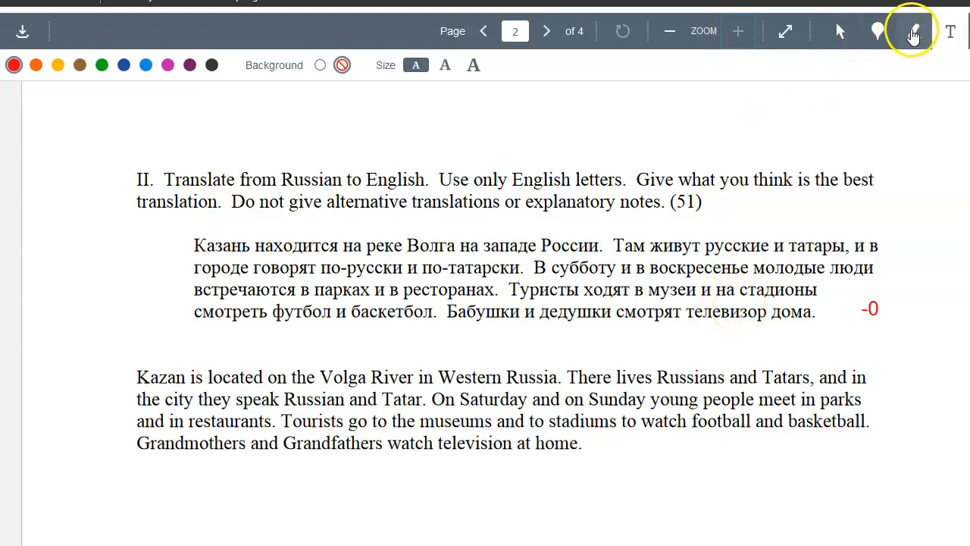
left_click(914, 34)
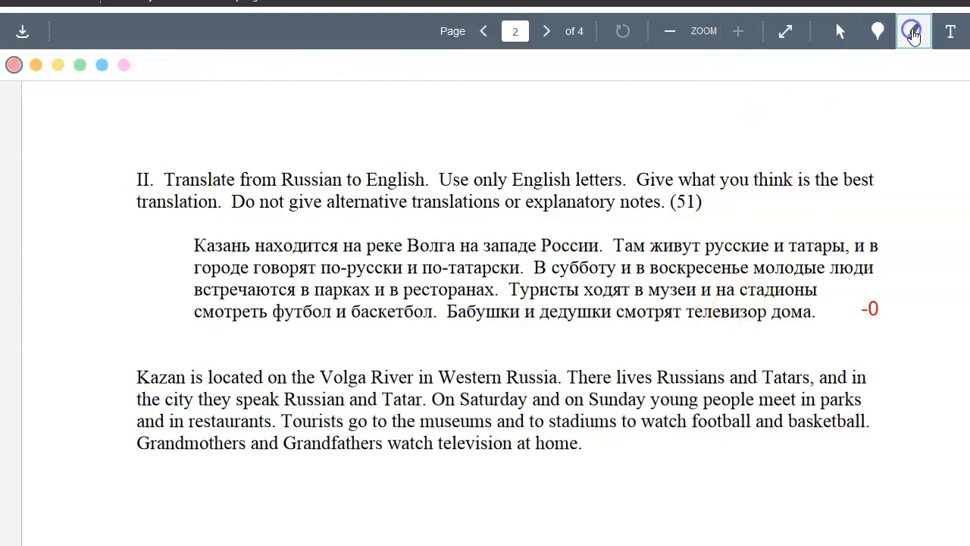
left_click(13, 65)
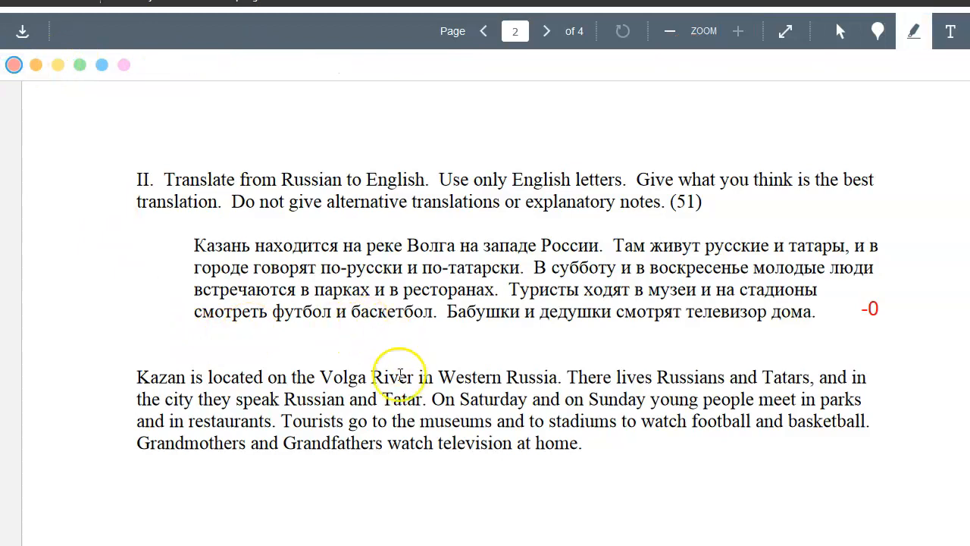
scroll(595, 295, "down", 4)
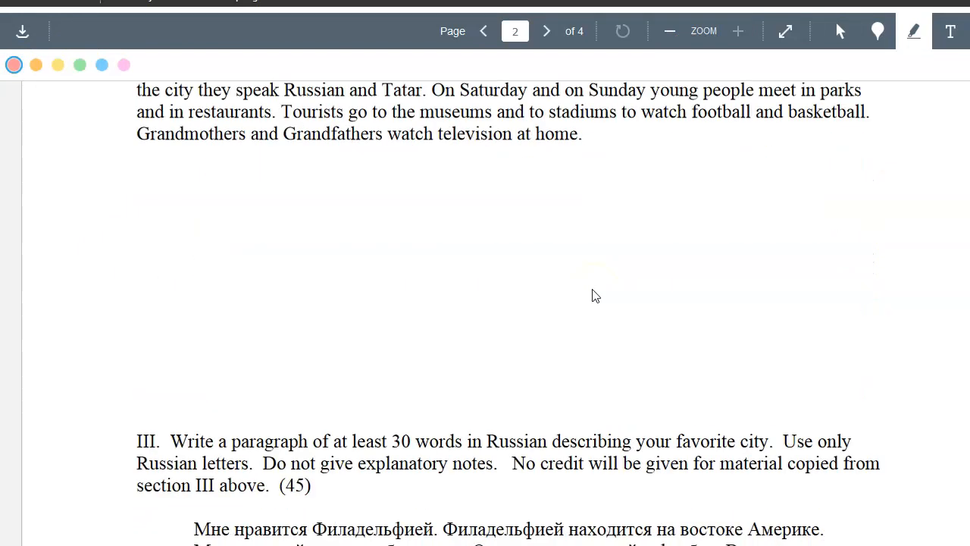
scroll(595, 296, "down", 4)
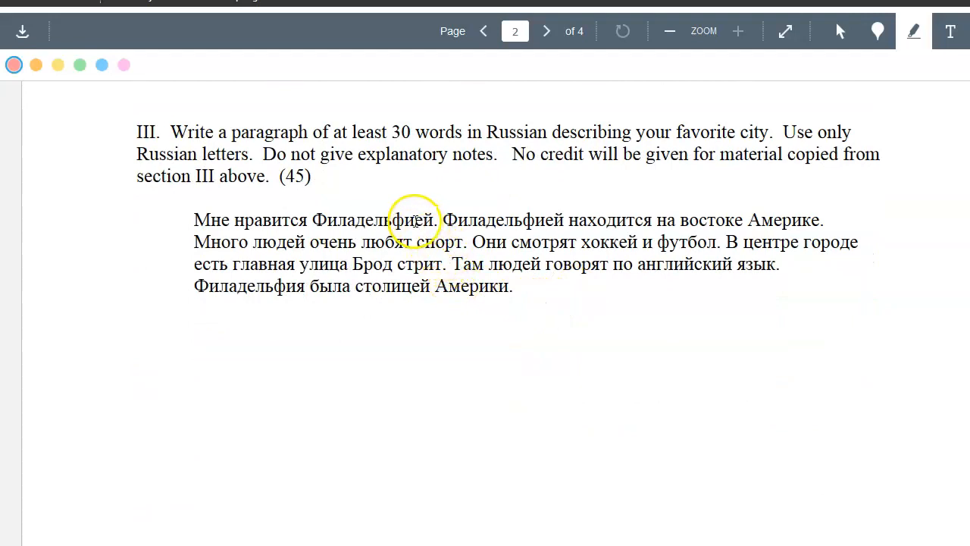
left_click_drag(415, 220, 432, 219)
left_click_drag(544, 218, 561, 219)
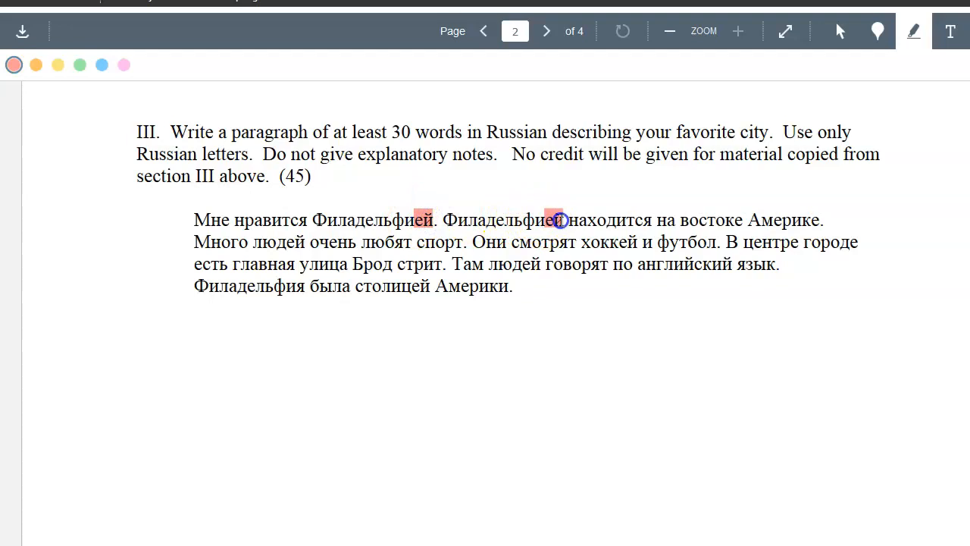
Highlight the final "е" of "Америке" and "городе", the "ей" of "людей", and the phrase "по английский язык" in section III
left_click_drag(809, 214, 819, 219)
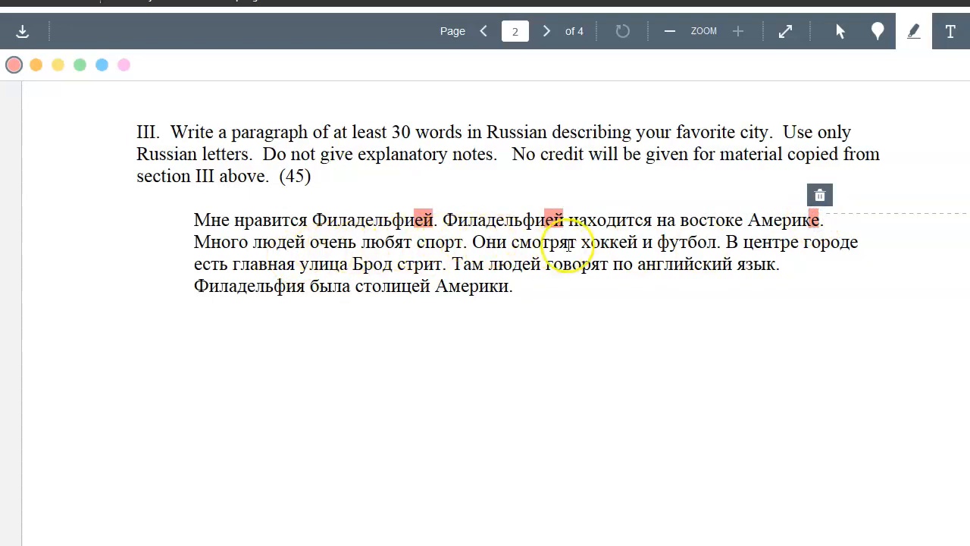
left_click_drag(851, 234, 863, 248)
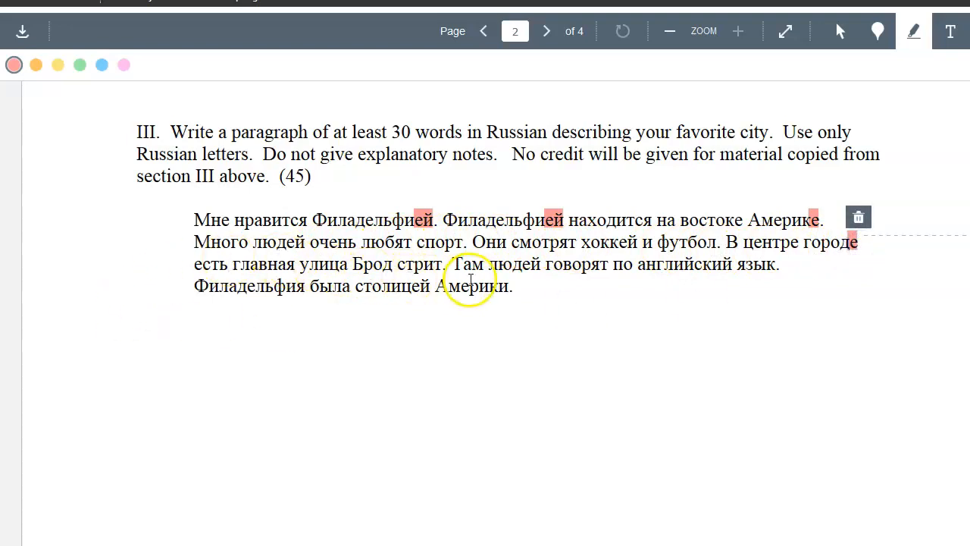
left_click_drag(521, 265, 542, 269)
left_click_drag(613, 265, 784, 264)
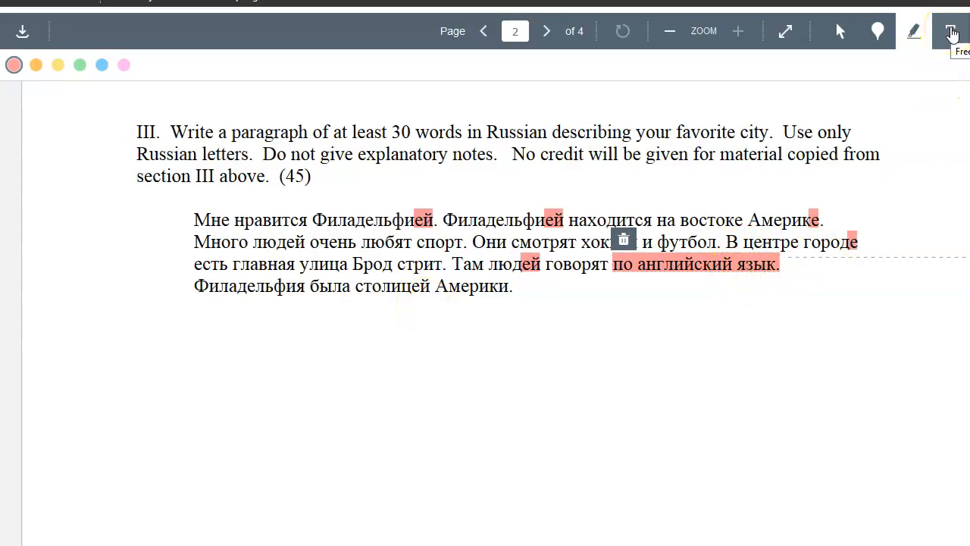
Add a red text correction "я" above each of the two highlighted "Филадельфией" endings
left_click(952, 34)
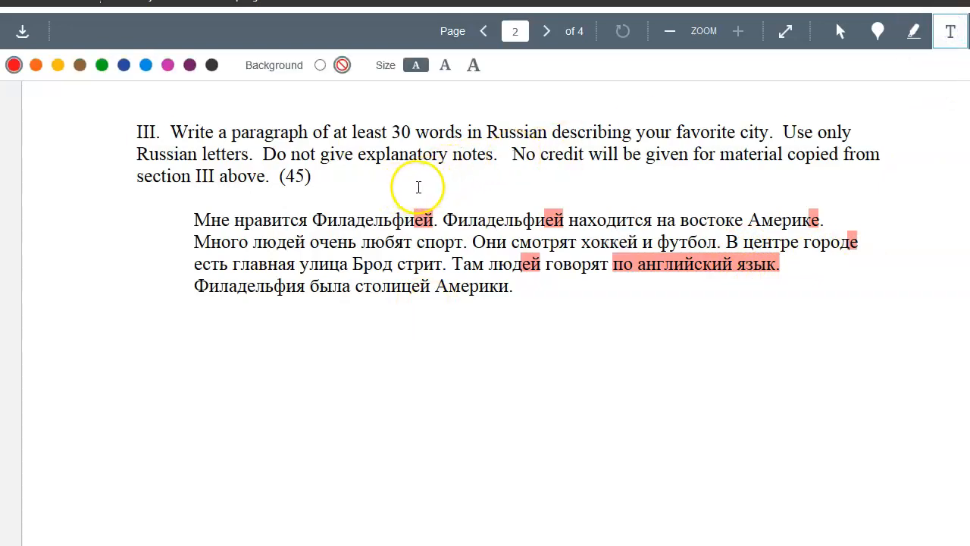
left_click(417, 187)
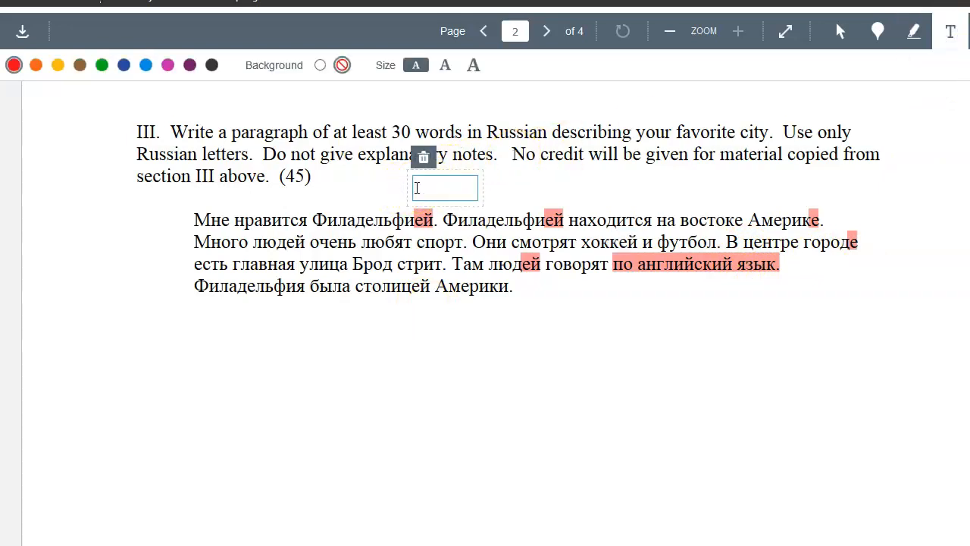
type("Я")
left_click(545, 191)
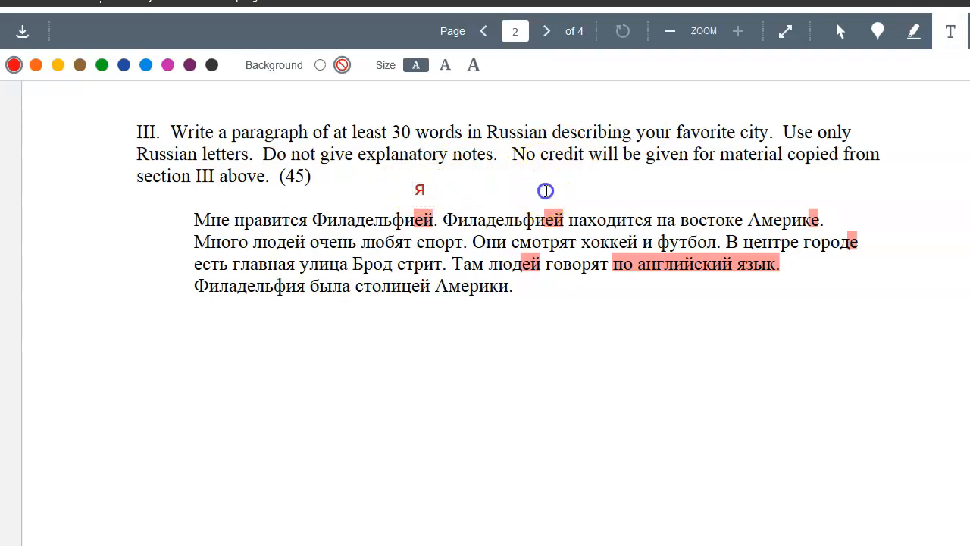
left_click(546, 191)
type("Я")
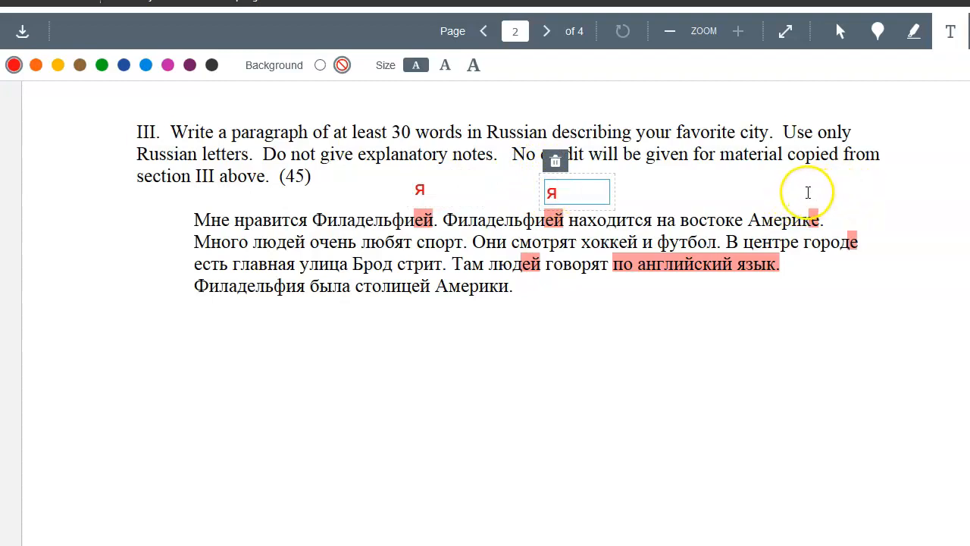
Add text corrections "и" above "Америке", "а" beside "городе", "и" below "людей" and "по-английски" below the highlighted phrase
left_click(808, 192)
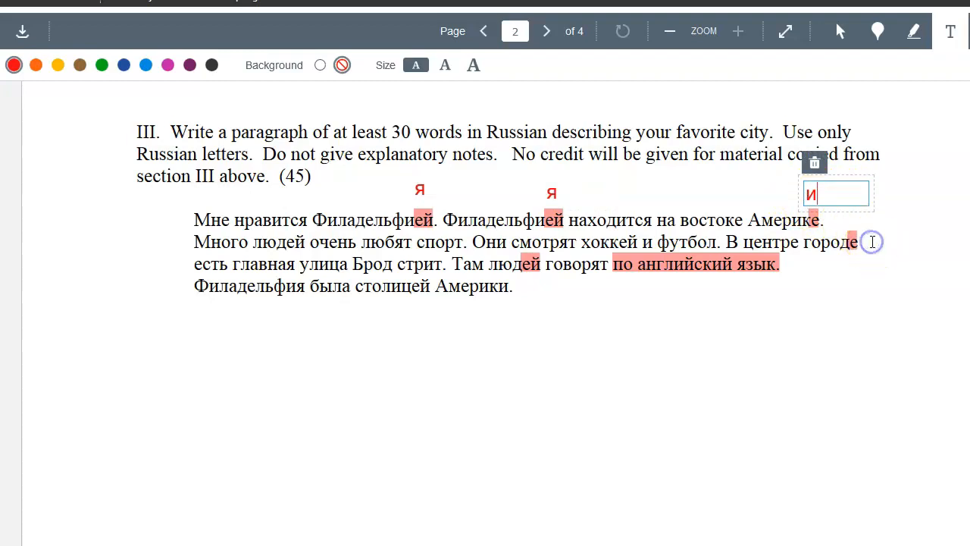
left_click(871, 241)
type("а")
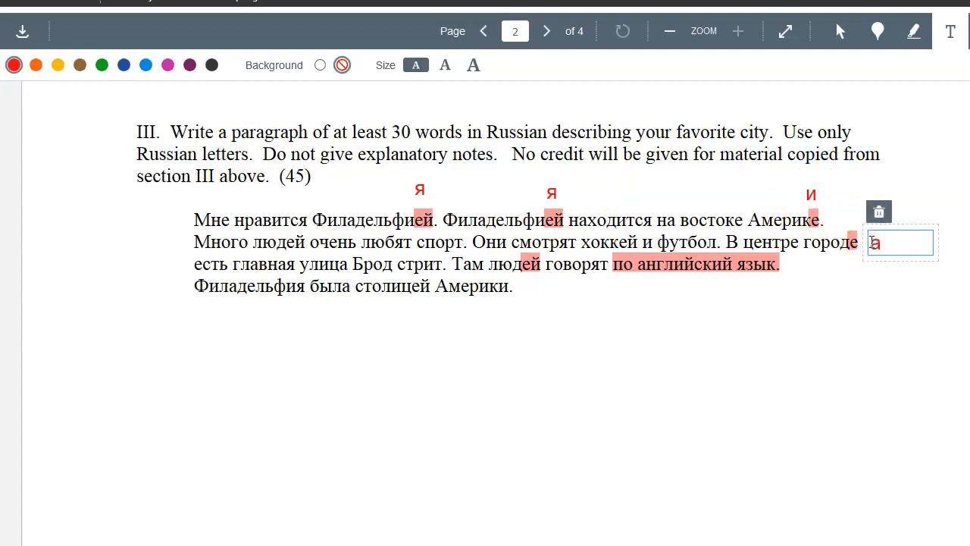
left_click(524, 285)
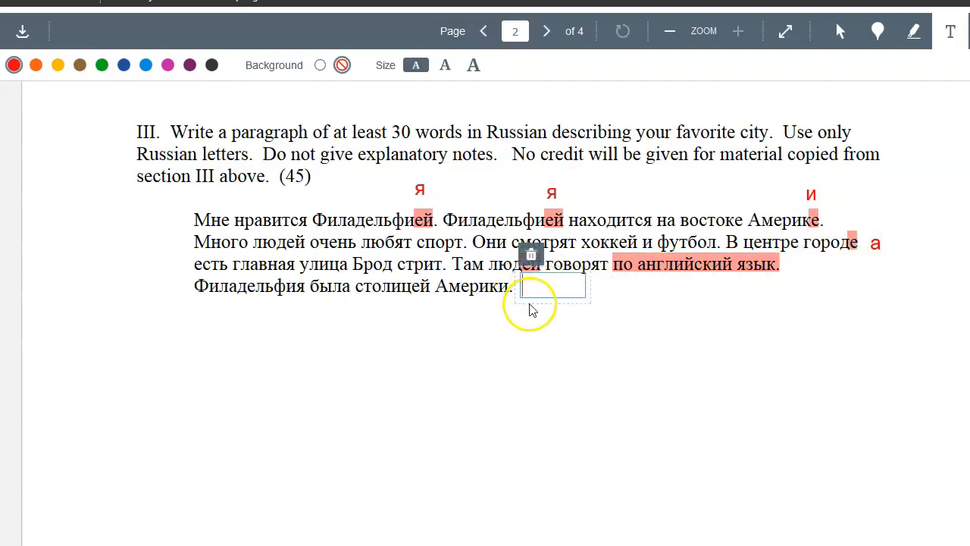
type("и")
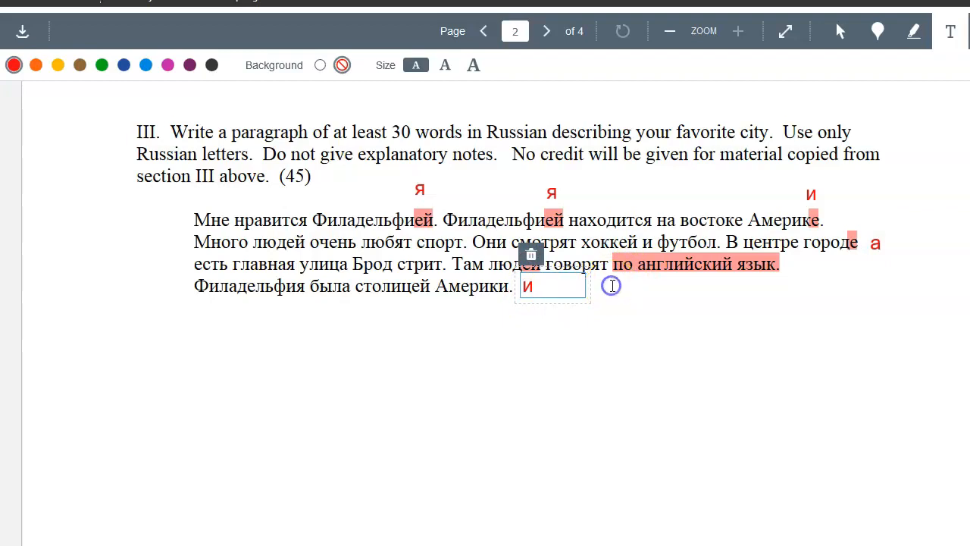
left_click(610, 287)
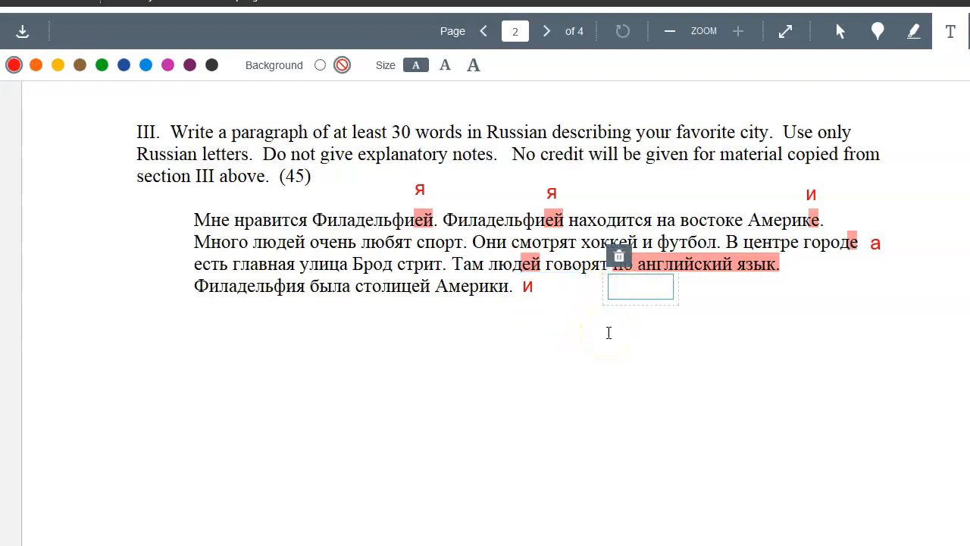
type("по-английски")
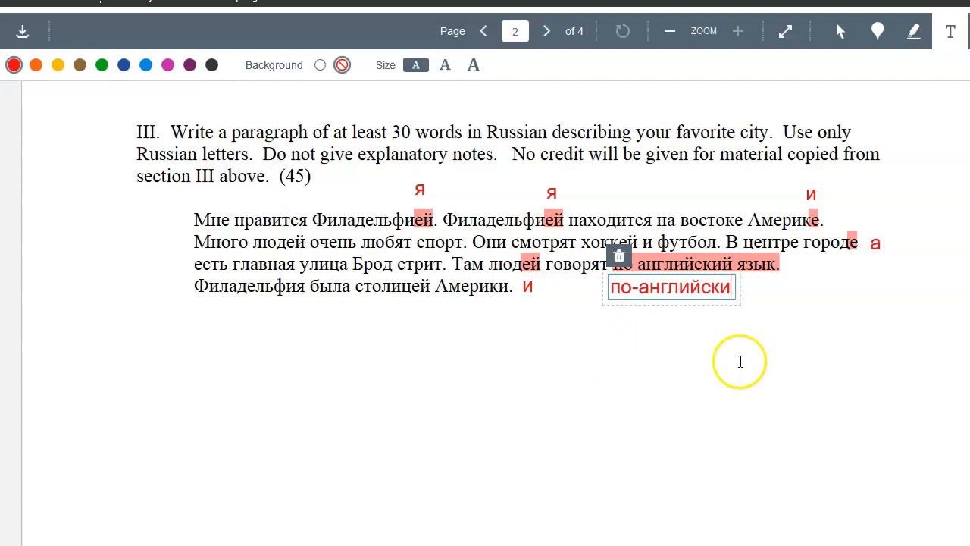
Add a "-7" text annotation below the section III paragraph and place another beside the last row of the verb table above section VI
left_click(748, 372)
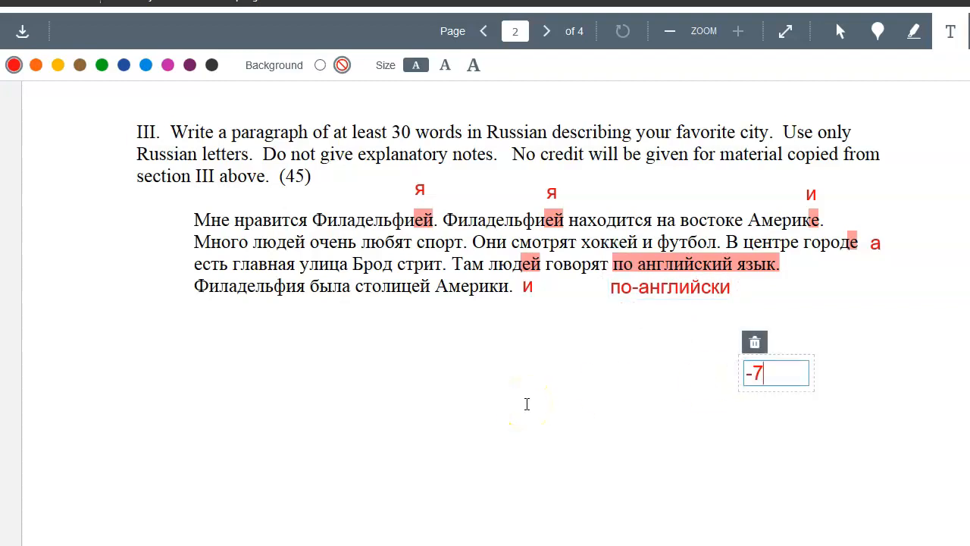
scroll(630, 364, "down", 10)
scroll(629, 363, "down", 5)
left_click(868, 338)
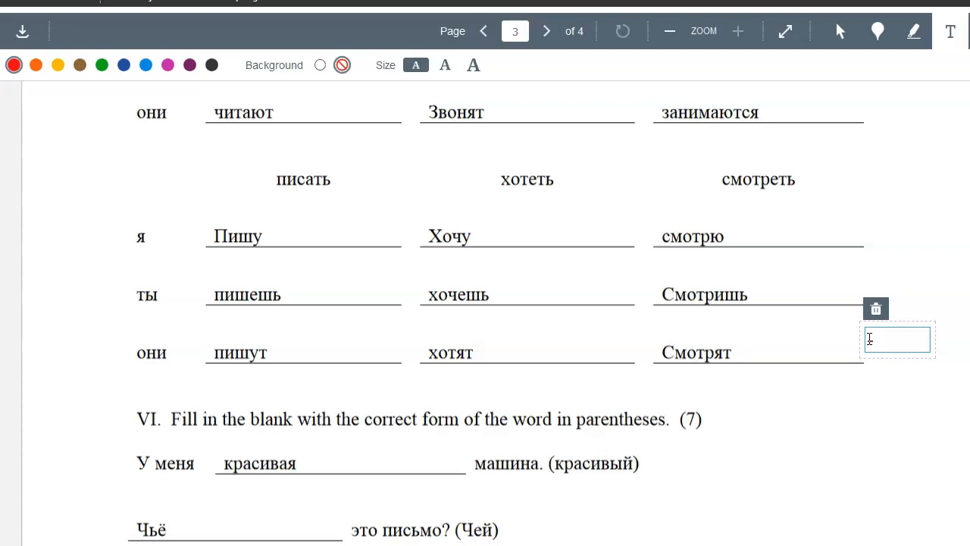
scroll(869, 339, "down", 5)
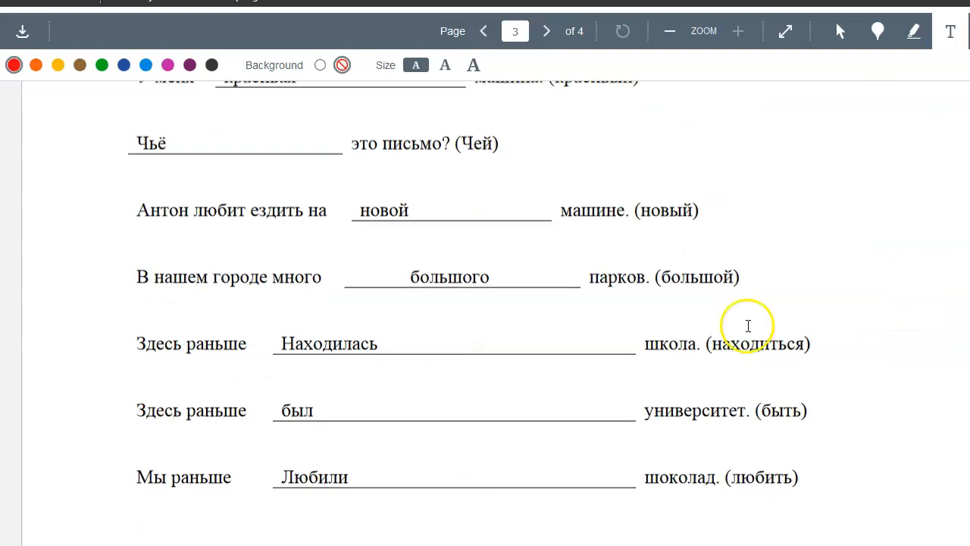
left_click_drag(462, 280, 489, 278)
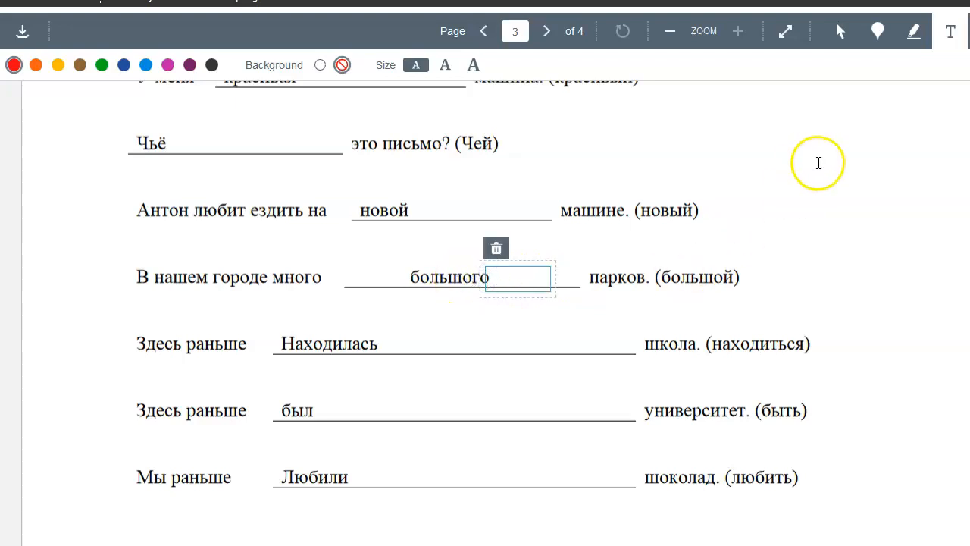
left_click(496, 250)
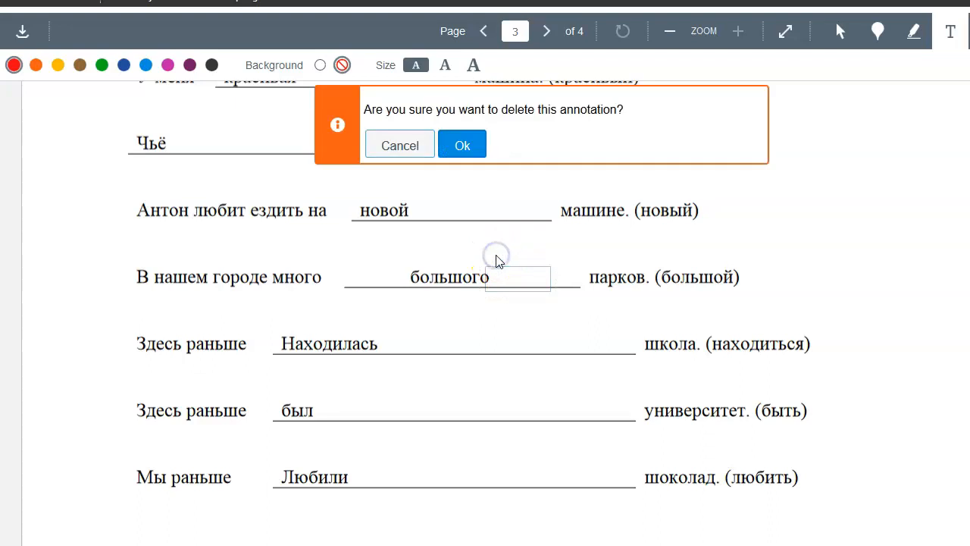
left_click(475, 144)
Highlight in red the ending "ого" of the answer "большого" in section VI
left_click(914, 31)
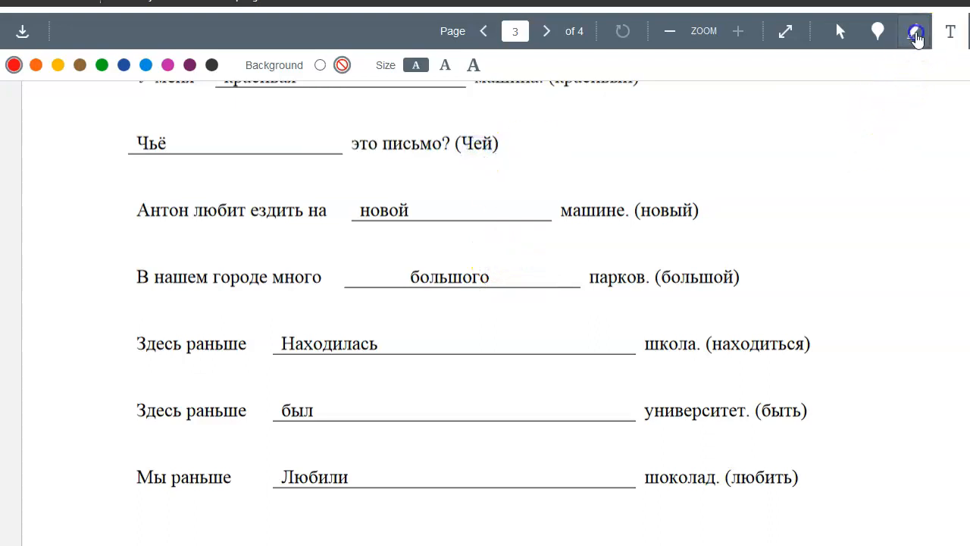
left_click_drag(464, 279, 491, 276)
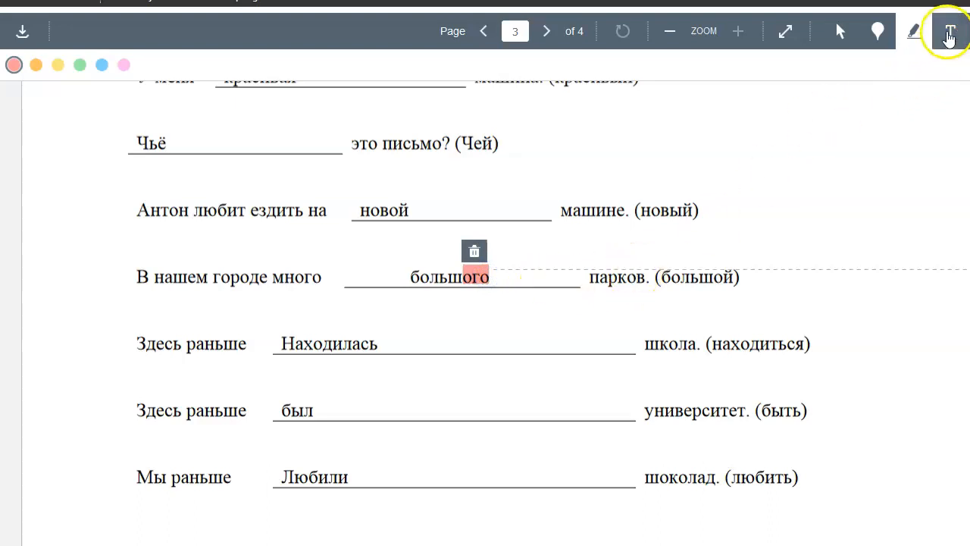
Add a red text correction "их" beside "большого" in section VI and a "-0" annotation beside the last plural row of section VII
left_click(949, 31)
left_click(521, 273)
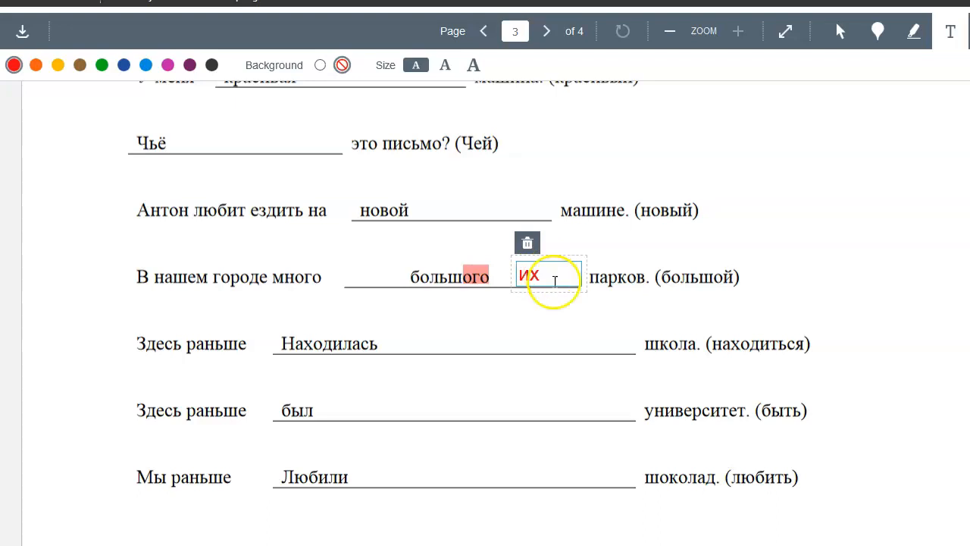
scroll(591, 275, "down", 10)
scroll(641, 284, "down", 5)
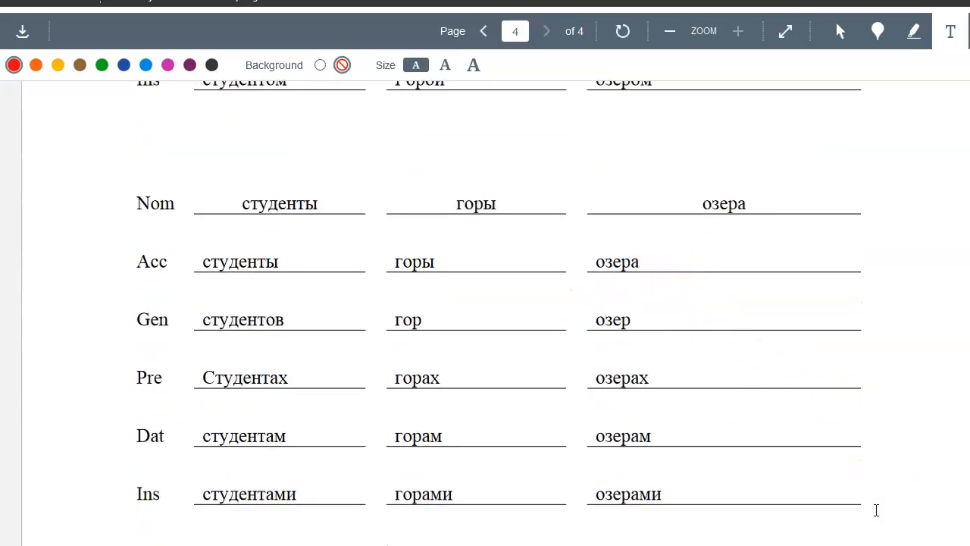
left_click(890, 489)
type("-0")
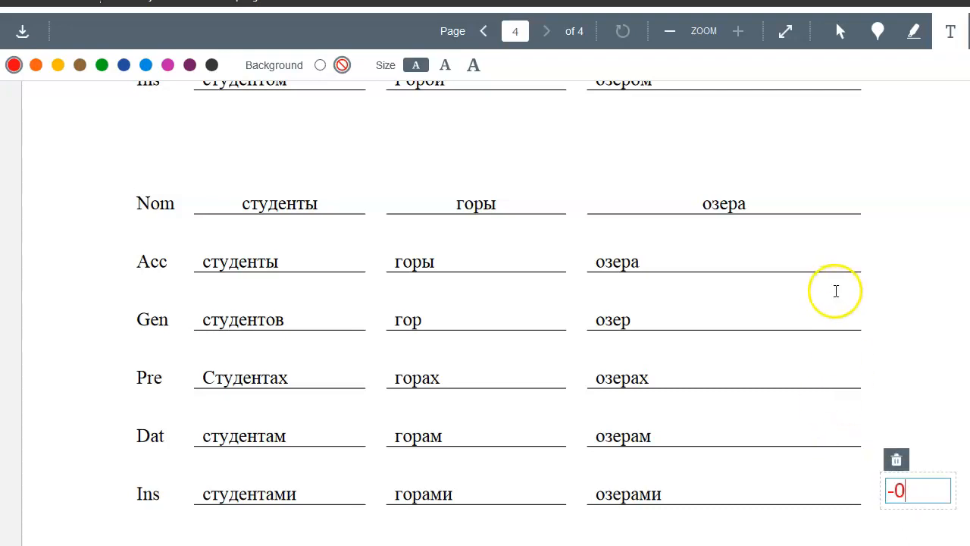
Add the total score annotation "-8 = 171/179 = 96% = 192 points" above the exam heading on page 1
scroll(871, 304, "up", 3)
scroll(876, 310, "up", 15)
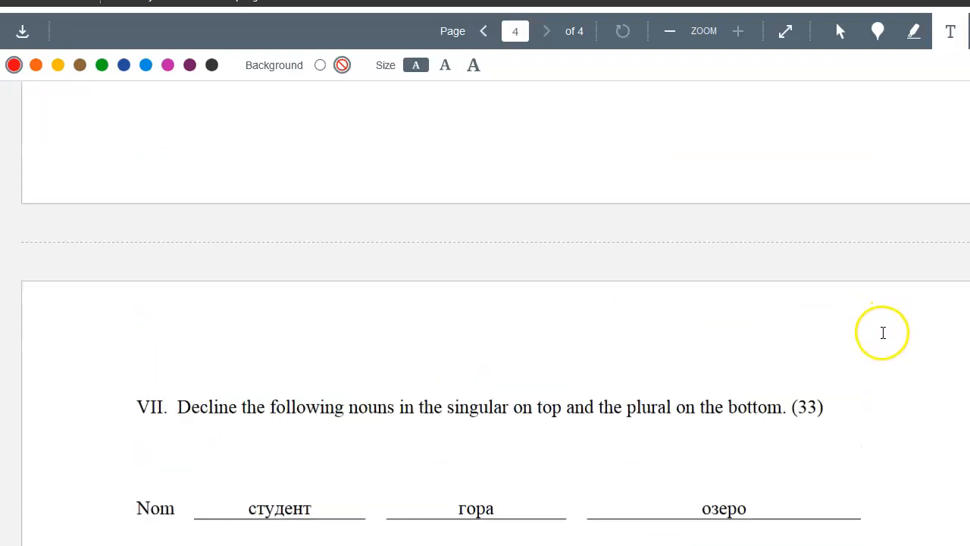
scroll(856, 375, "up", 10)
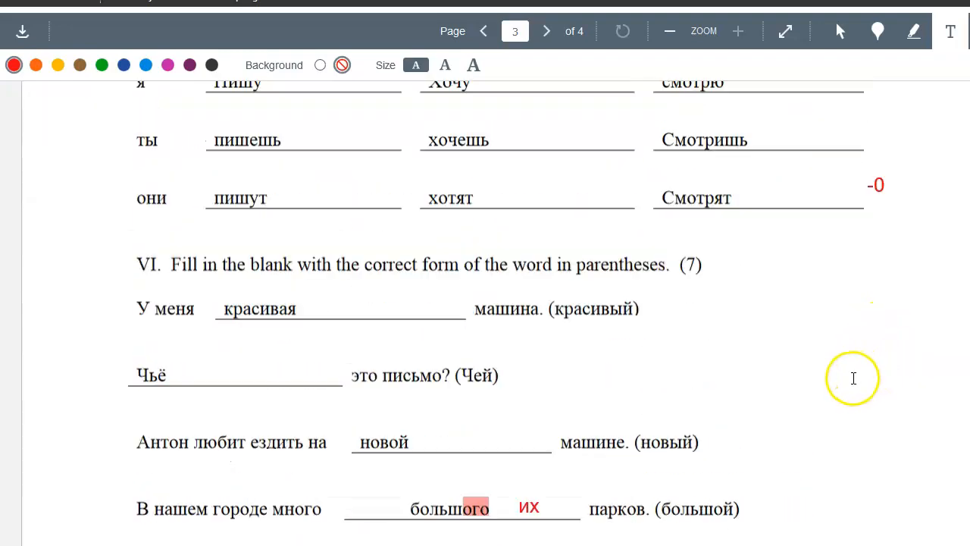
scroll(845, 386, "up", 15)
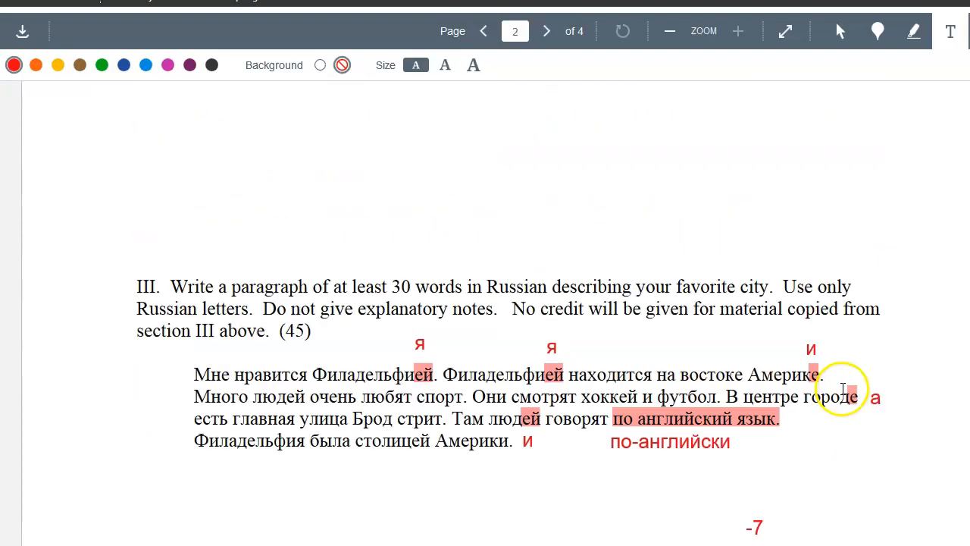
scroll(836, 399, "up", 12)
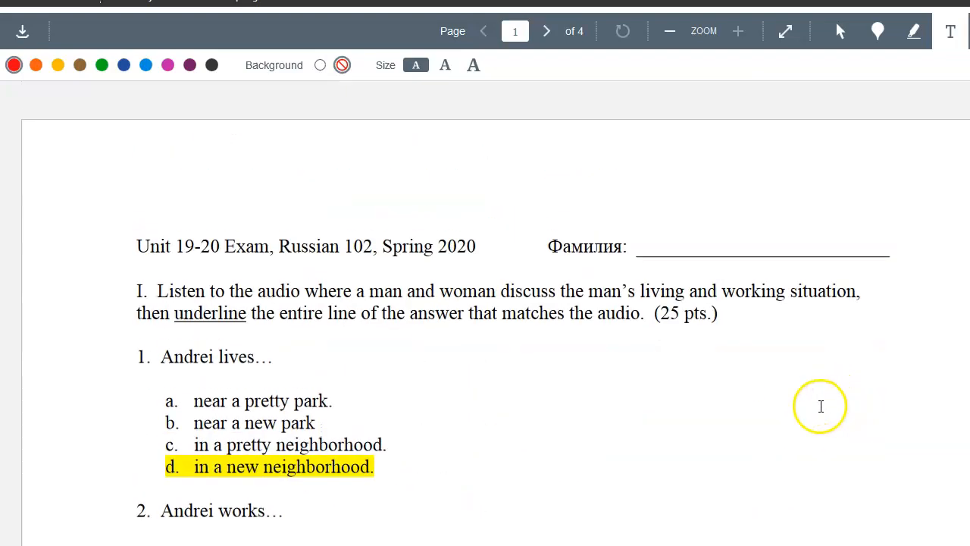
left_click(139, 170)
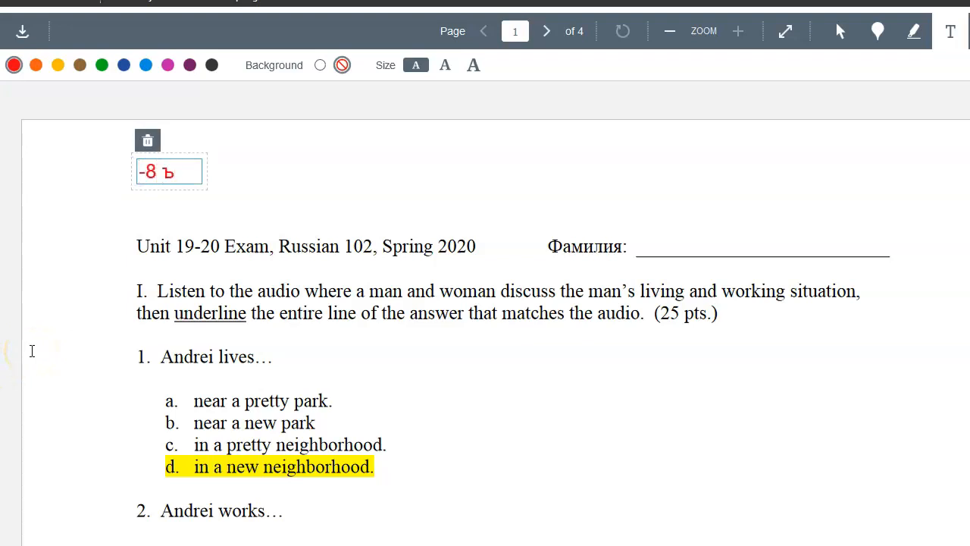
type("-8 ъ 171")
key("BackSpace")
key("BackSpace")
key("BackSpace")
type("171/179")
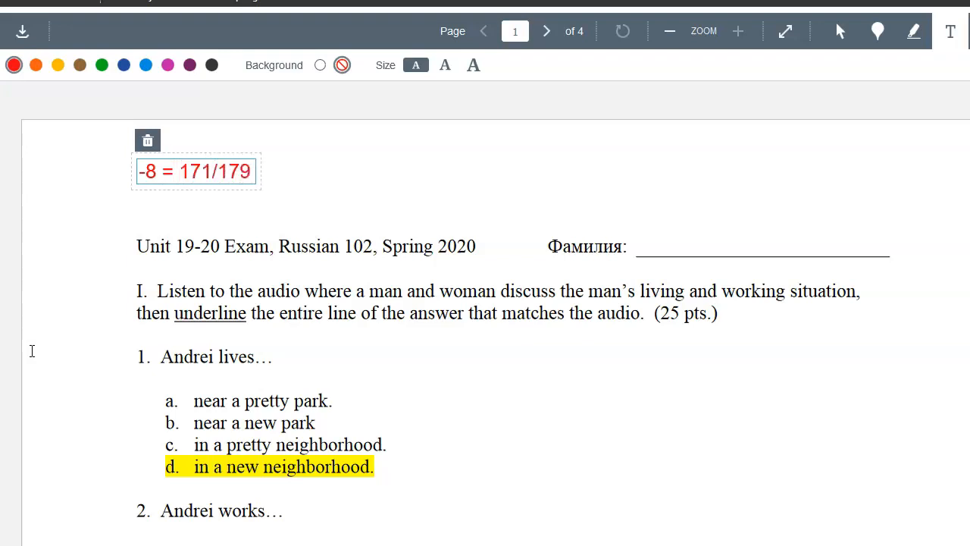
type(" = 96%")
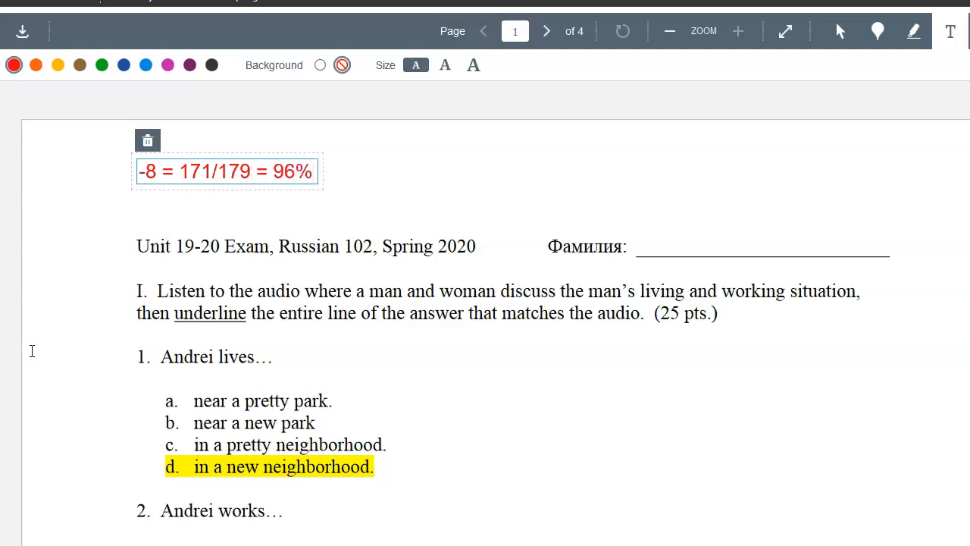
type(" = 192")
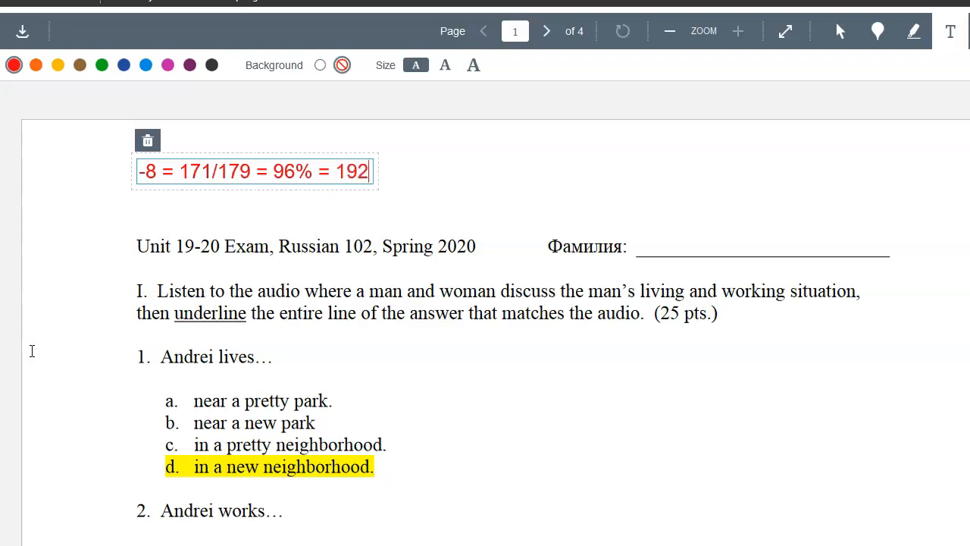
type(" points")
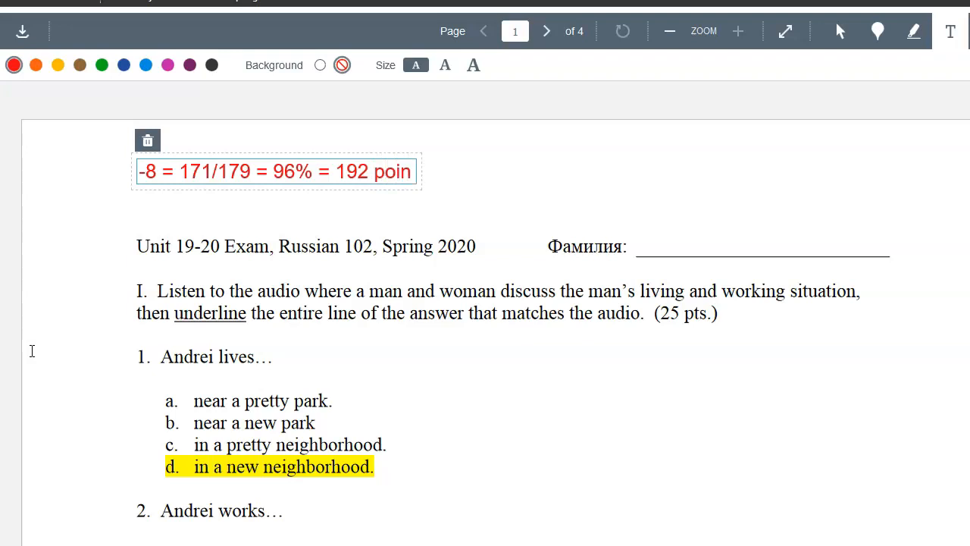
left_click(501, 376)
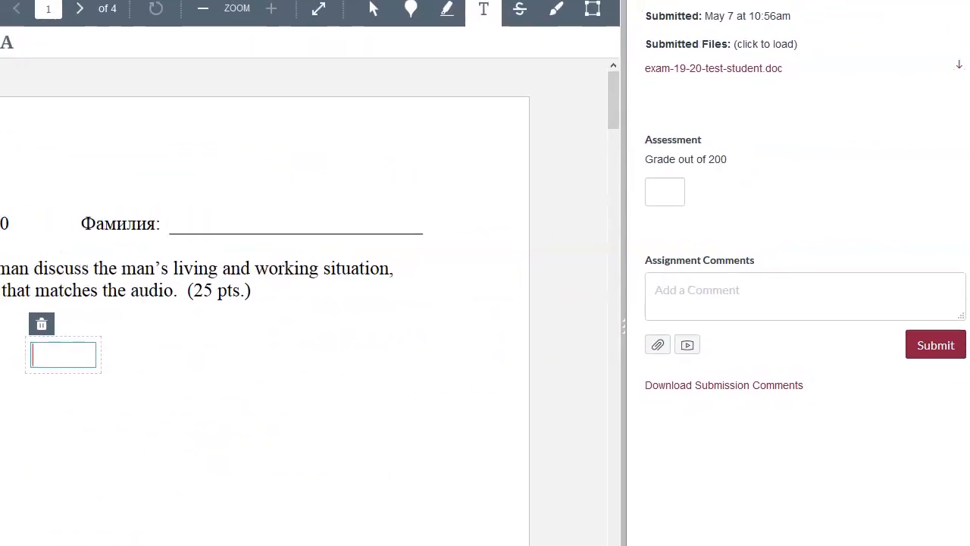
key("Escape")
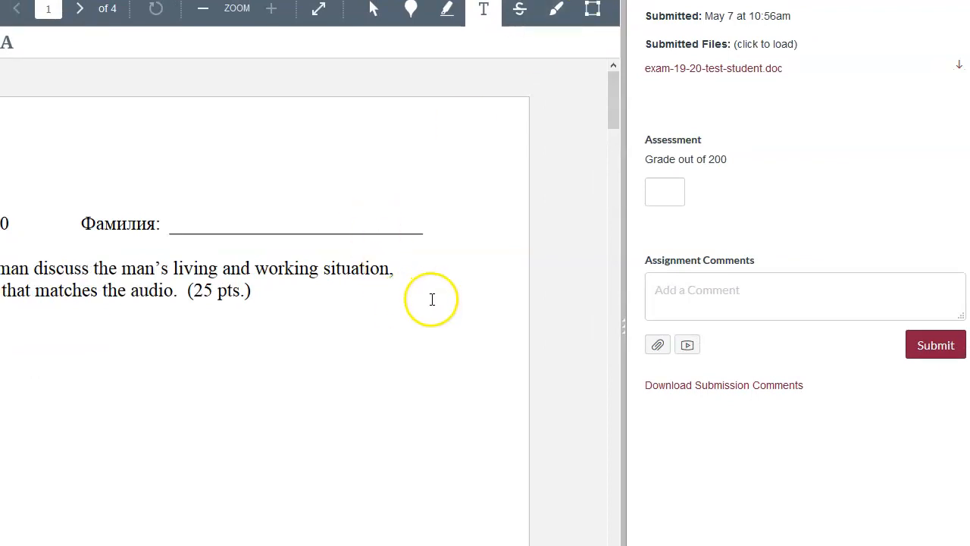
Enter 192 as the grade and submit a comment praising the student's semester work and language talent, wishing luck with CLI and hoping they continue Russian
left_click(667, 195)
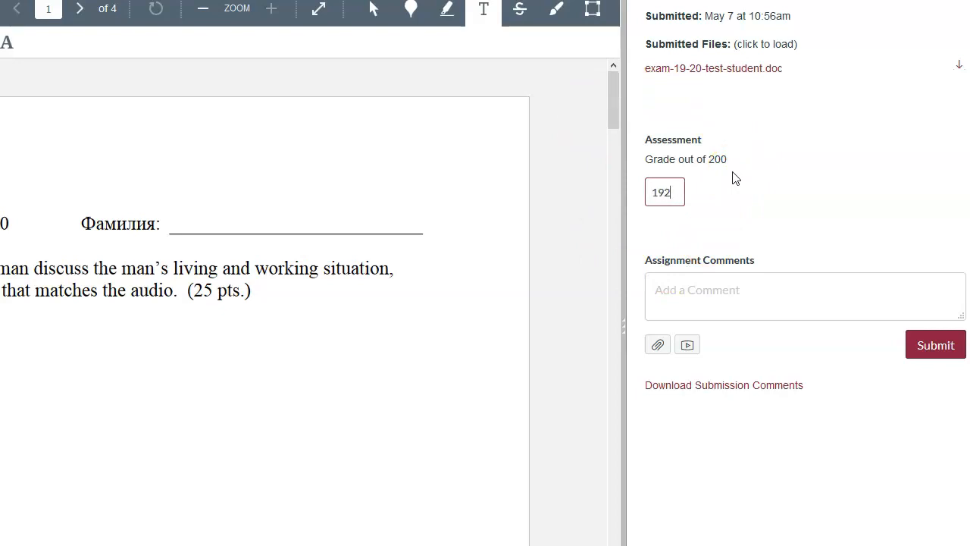
left_click(727, 294)
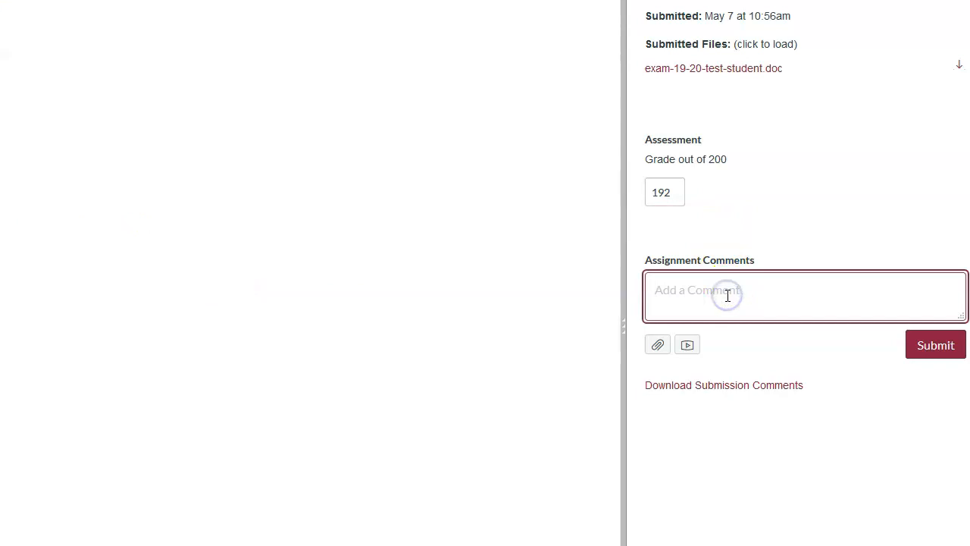
type("Jamie, I'm proud of your work for the semester. You have a lot of talent for language. Good luck with CLI this summer, and I hope you have the opportunity to continue with Russian in future years. Peace, joy and light to you, Don Livingston.")
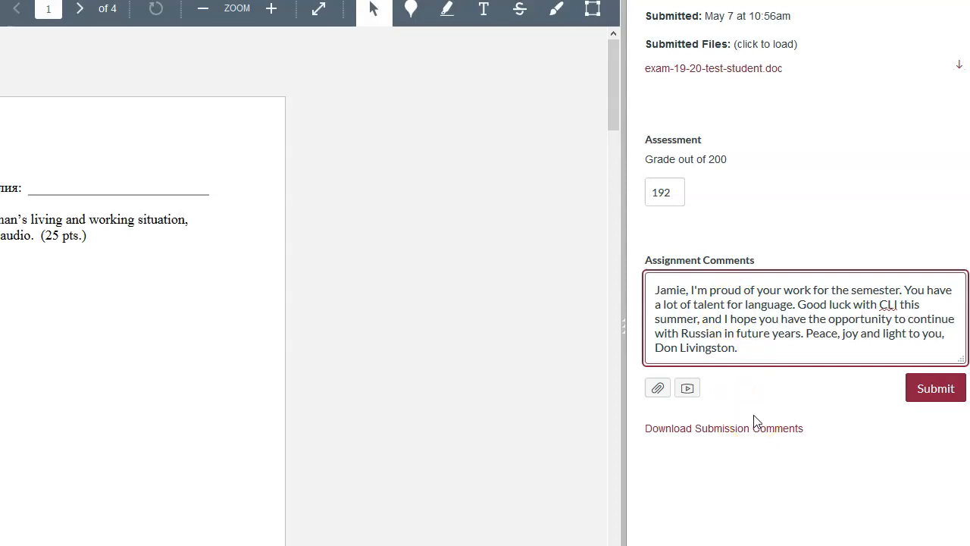
left_click(936, 389)
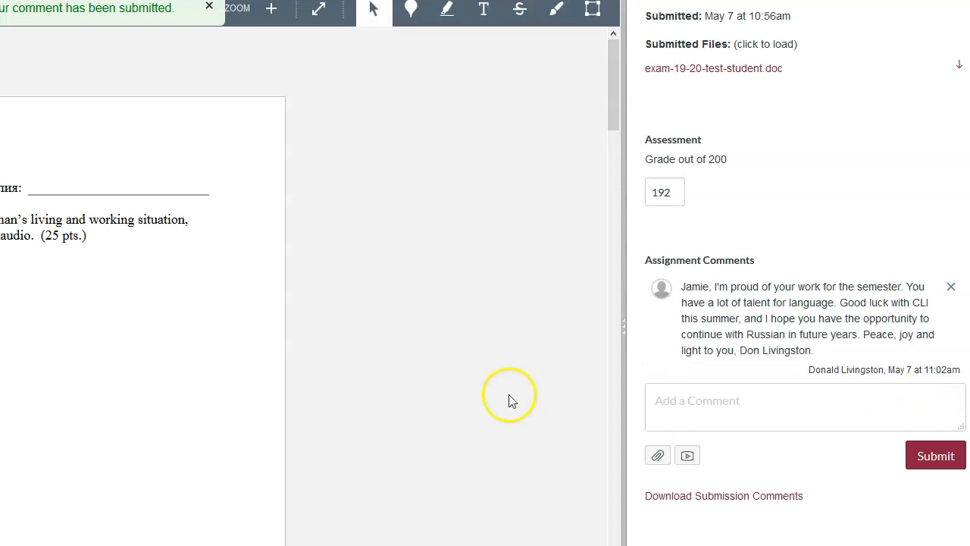